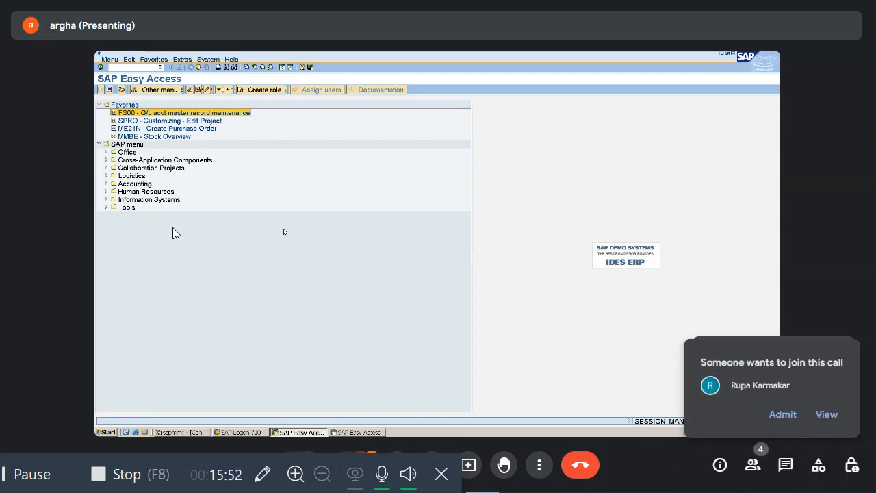
Step: Admit the waiting participant to the video call
click(782, 414)
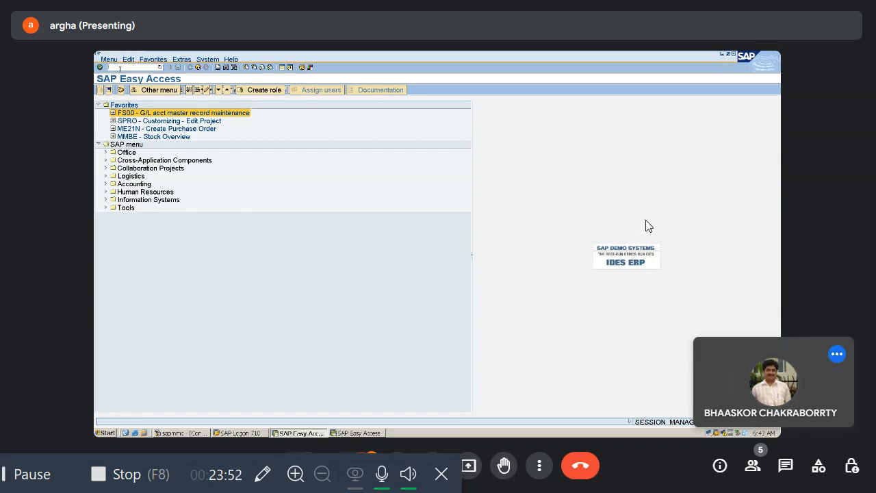
Step: Start transaction spro and show the IMG activity keys as additional information in the implementation guide structure
text(spro)
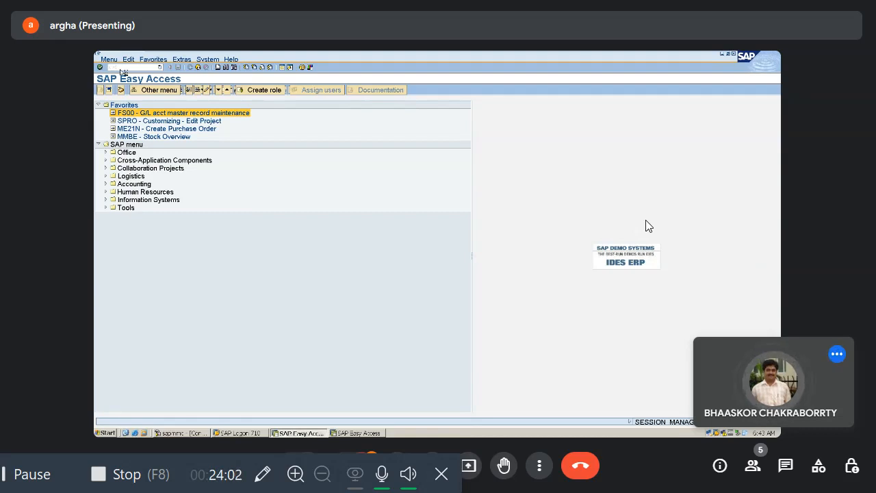
key(Return)
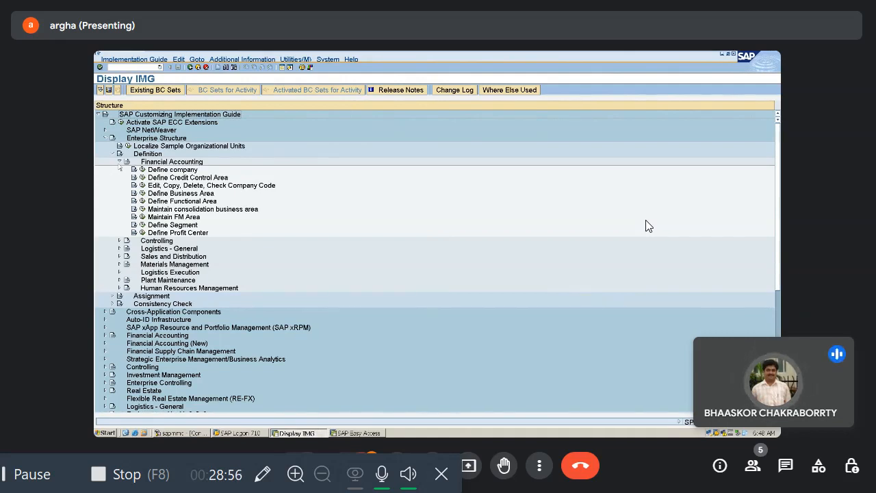
click(242, 59)
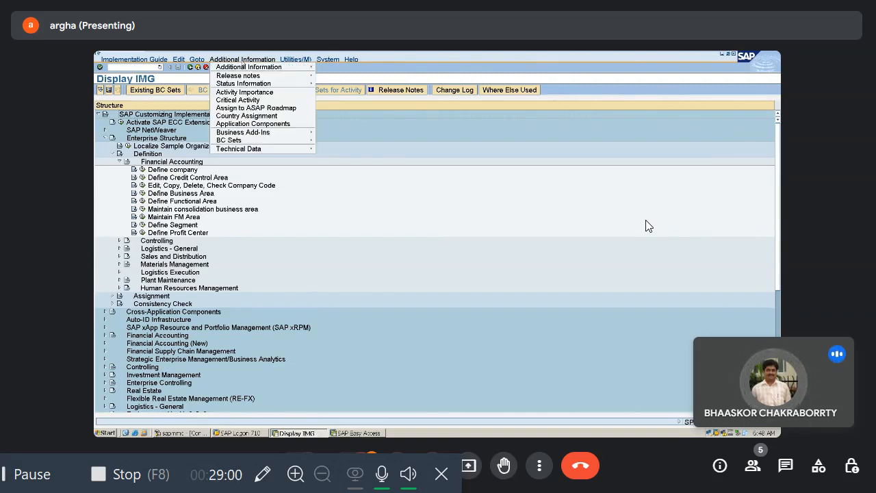
mouse_move(254, 69)
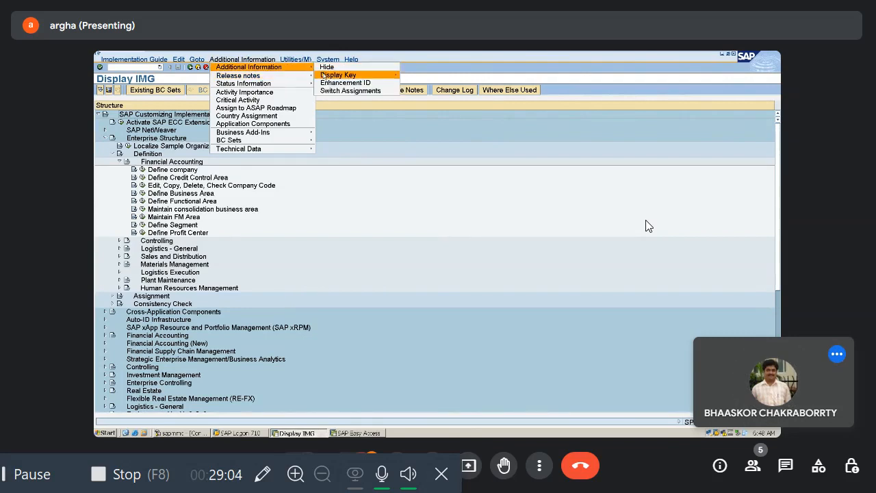
mouse_move(323, 75)
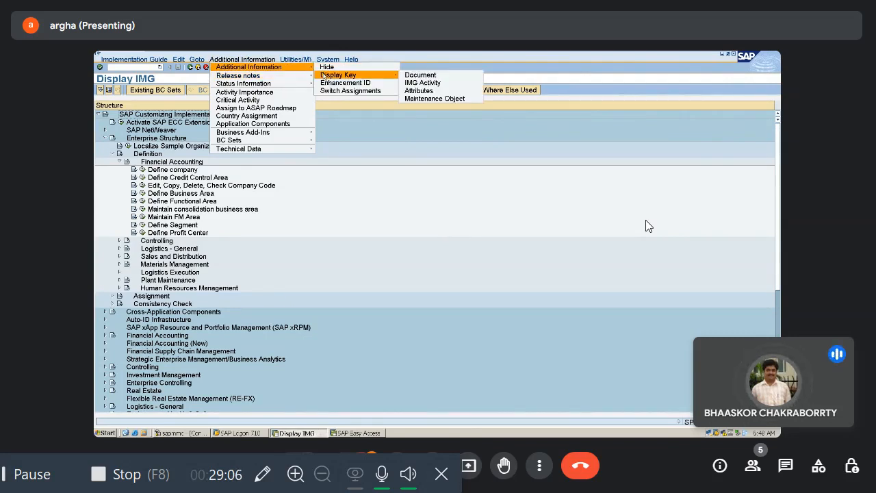
click(418, 82)
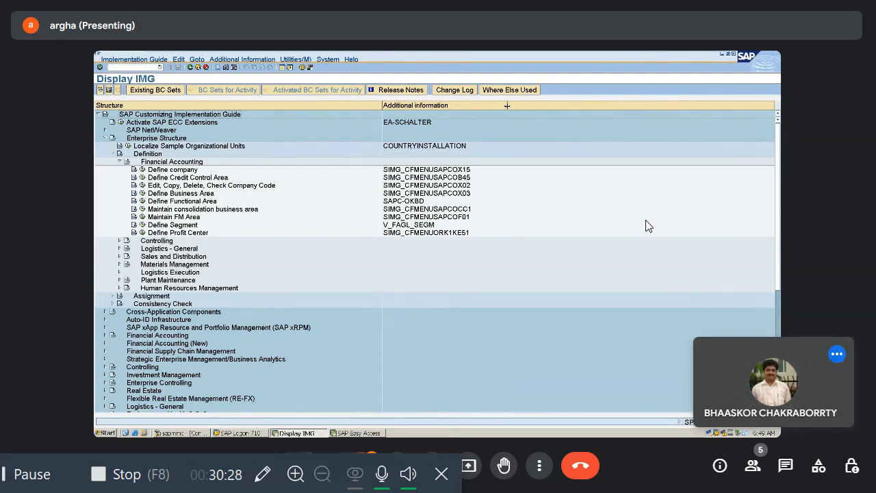
Step: In the Define company activity, add a new entry with company rmil and company name rashmi metaliks
click(142, 170)
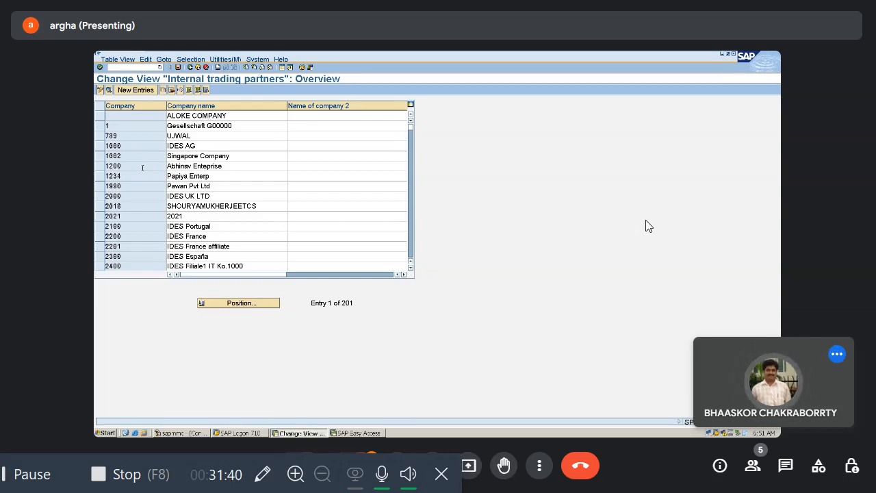
click(136, 91)
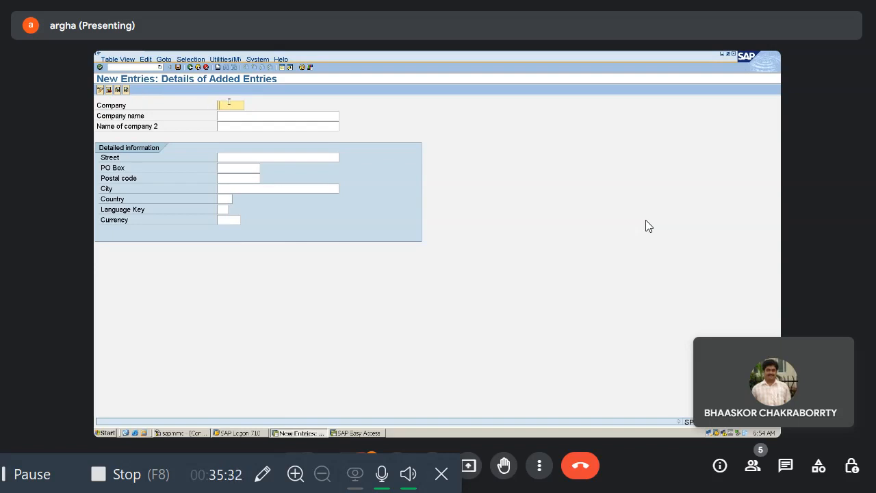
text(rmil)
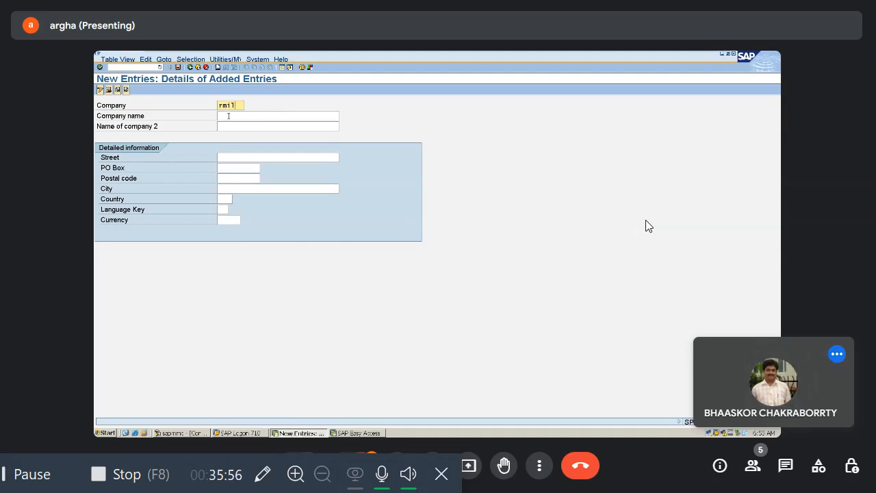
click(229, 115)
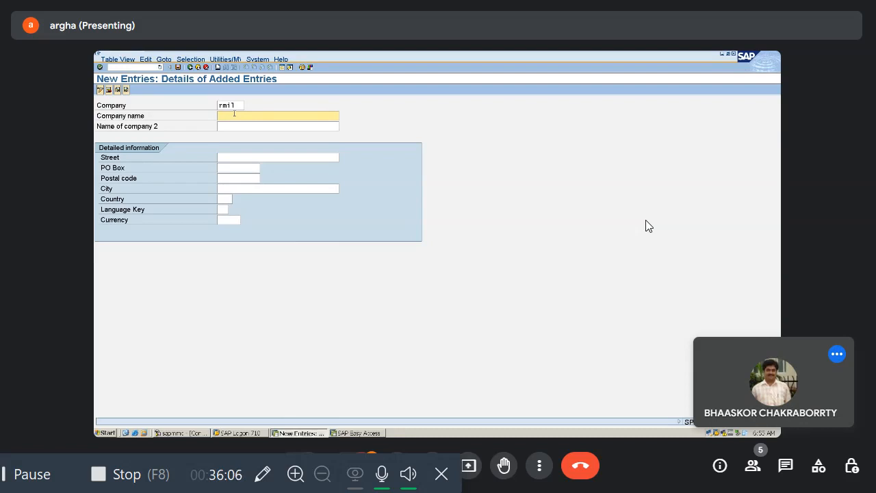
text(ras)
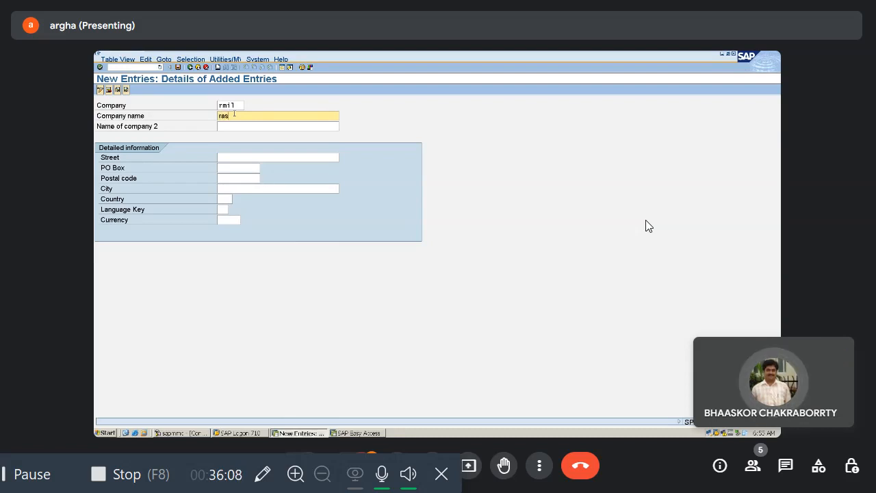
text(hmi)
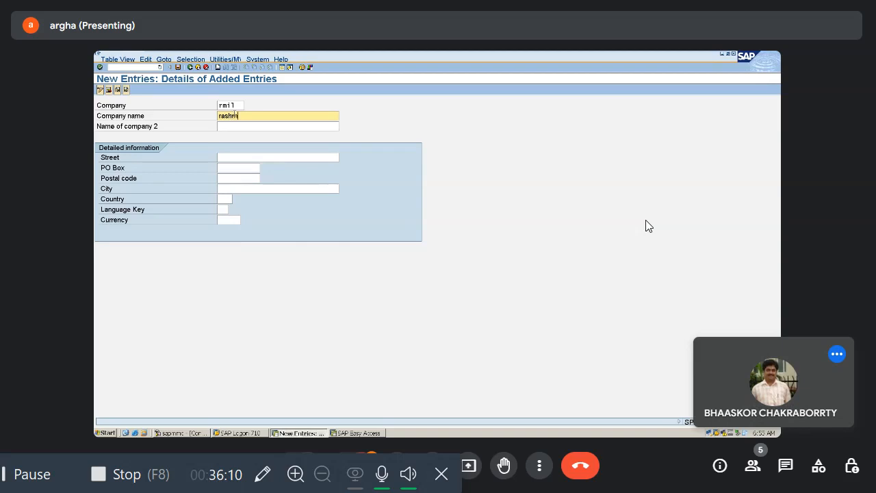
text( metaliks)
key(Tab)
key(Tab)
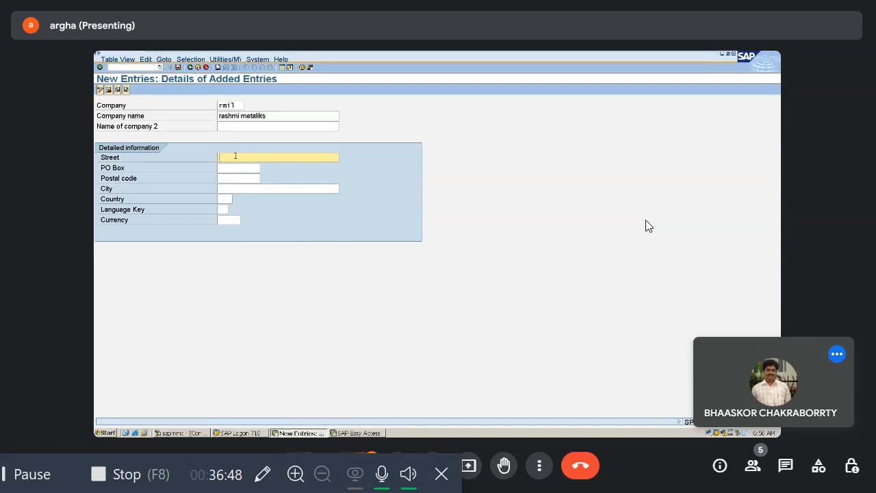
Step: Fill in the new company's street, postal code and city, leaving the PO box empty
text(SAHA)
text(CHOWK ROAD)
key(Tab)
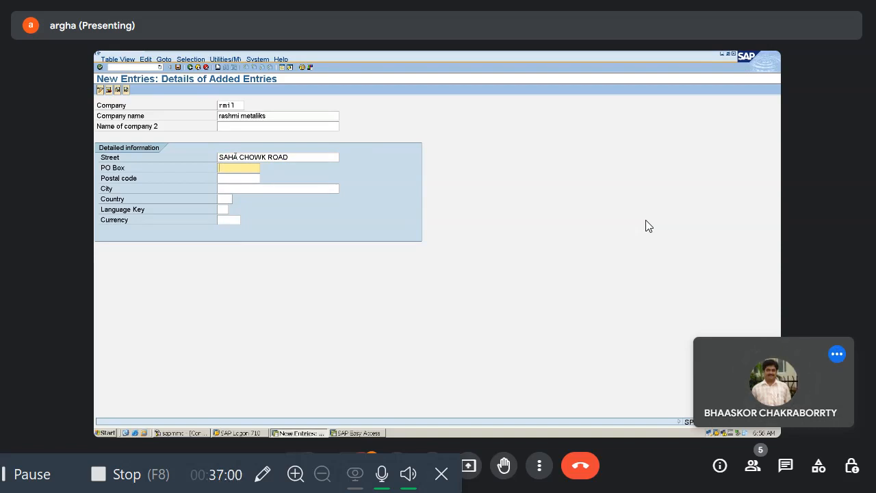
key(Tab)
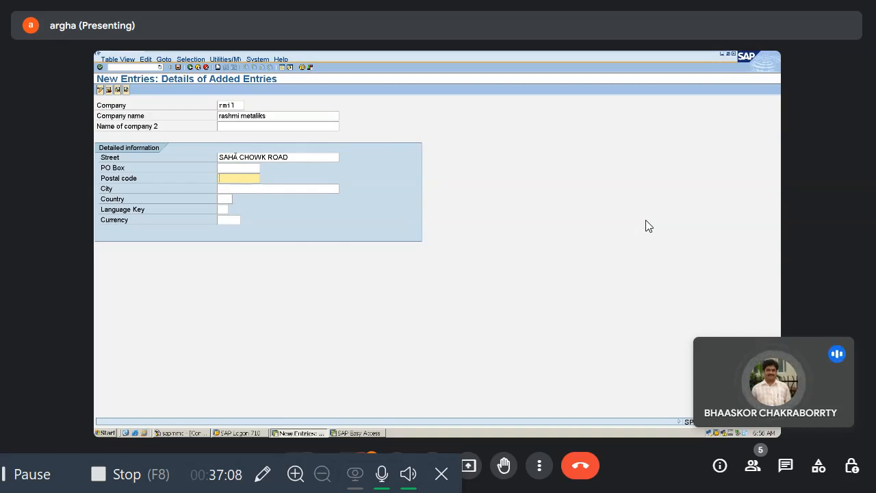
text(7)
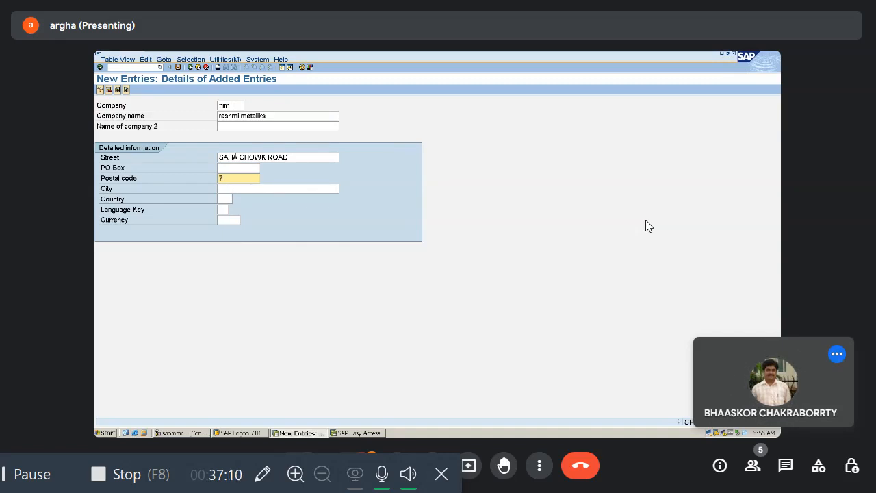
text(12110)
key(Tab)
text(KHA)
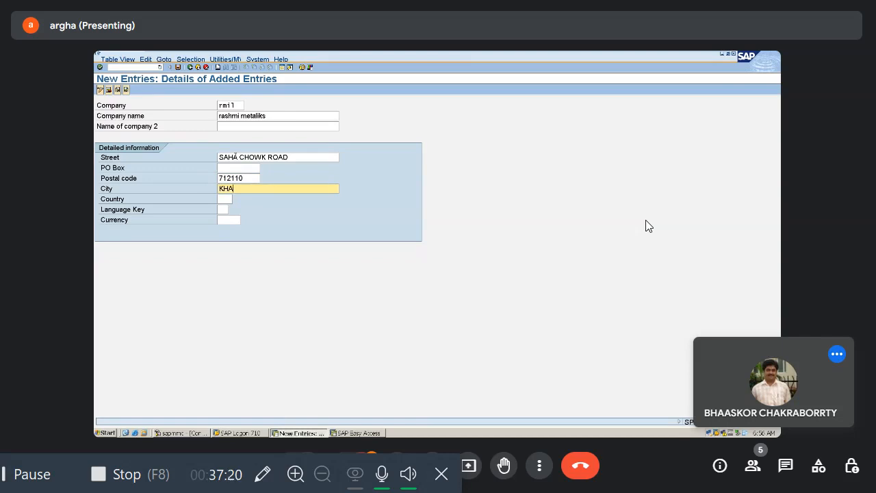
text(RAGPUR)
key(Tab)
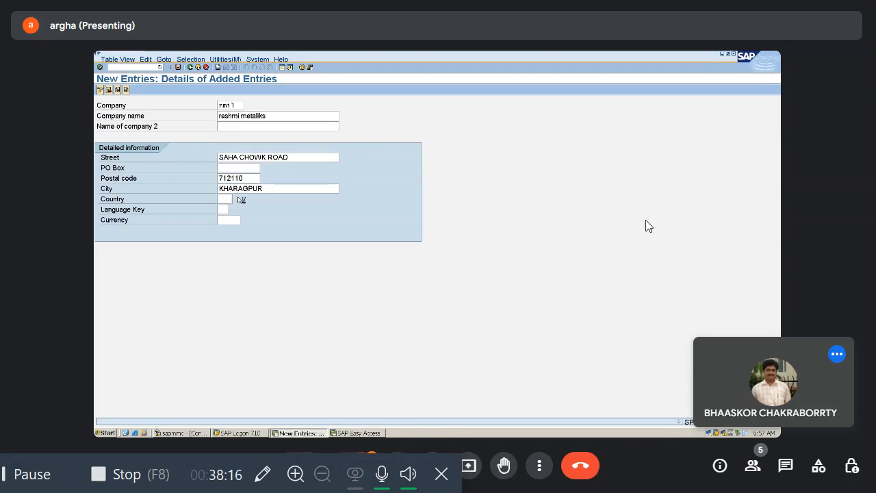
Step: Search the country value list for IND and choose India (IN) as the company's country
click(241, 199)
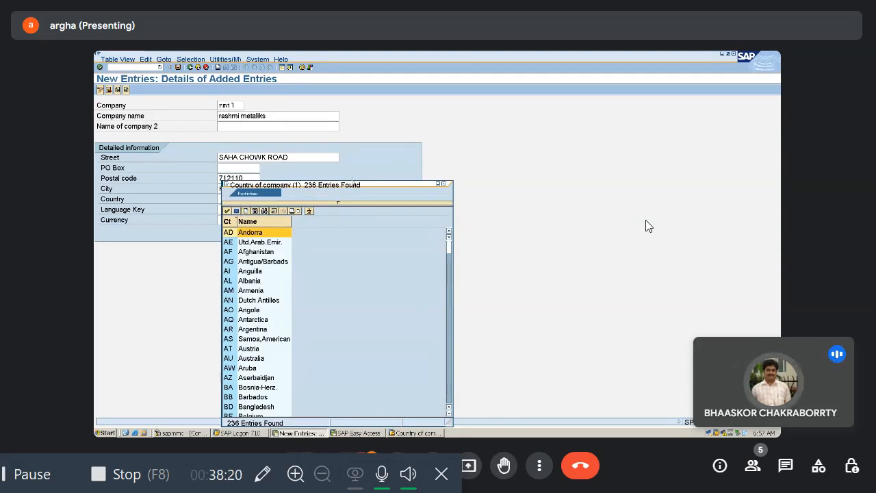
click(340, 190)
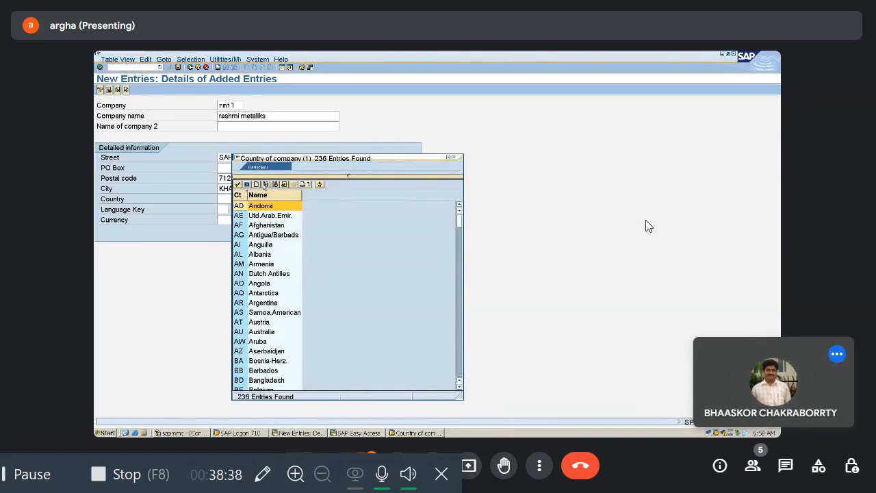
click(265, 184)
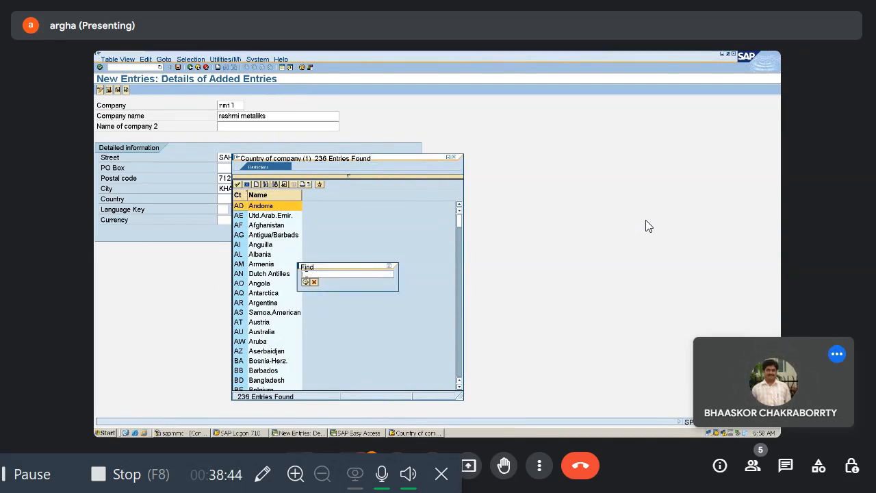
text(INDIA)
click(306, 281)
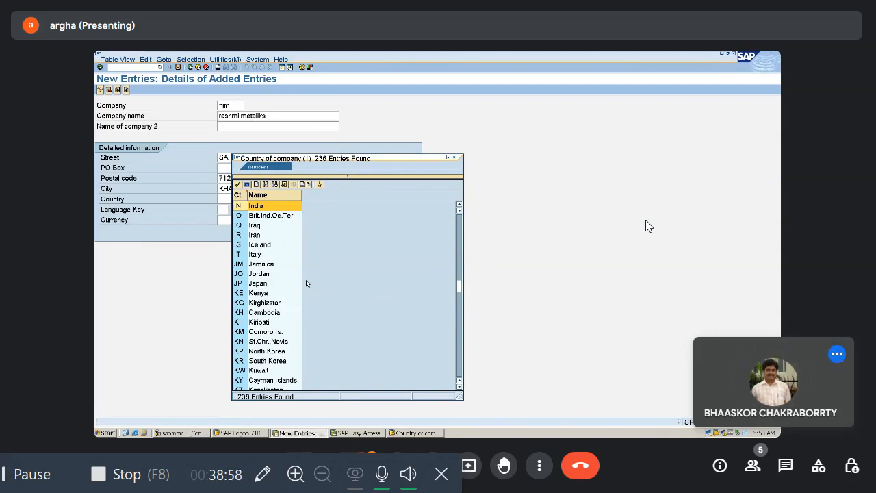
key(Return)
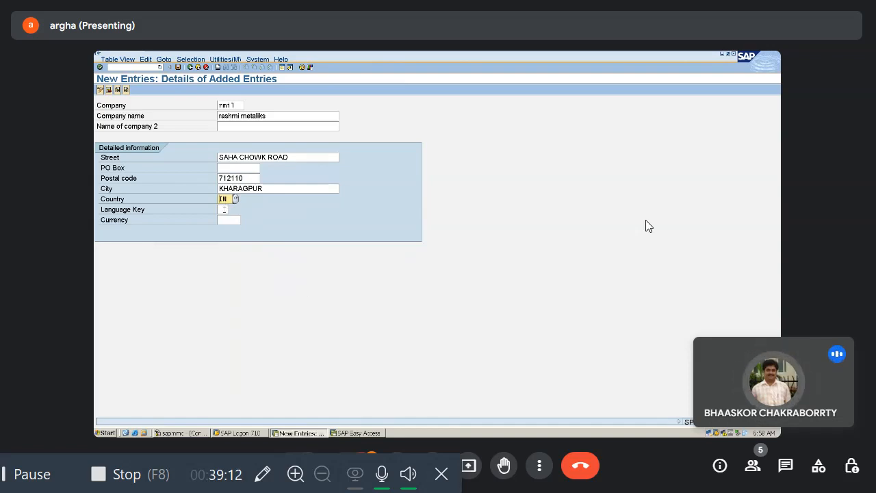
Step: Set the company's language key to EN and its currency to INR
key(Tab)
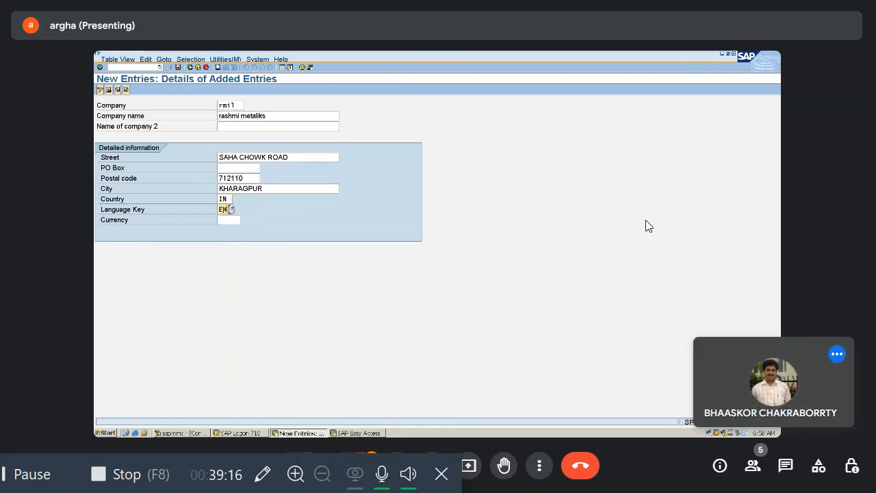
key(Return)
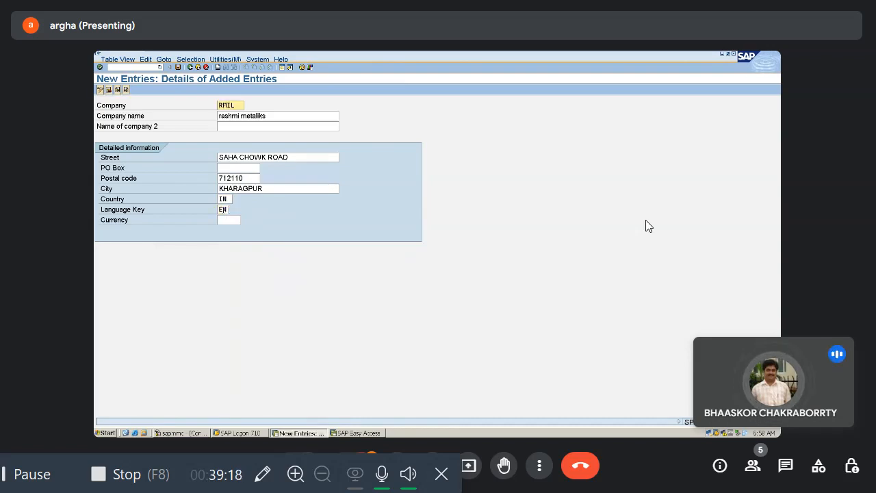
key(Tab)
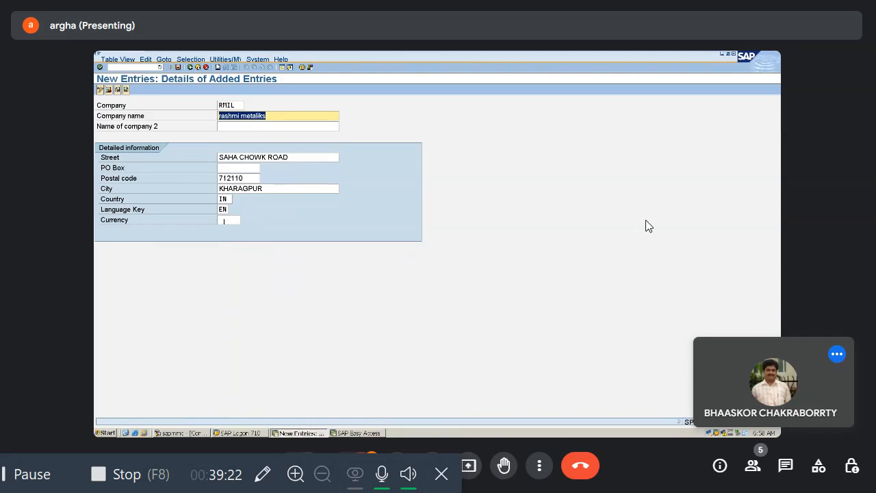
key(Return)
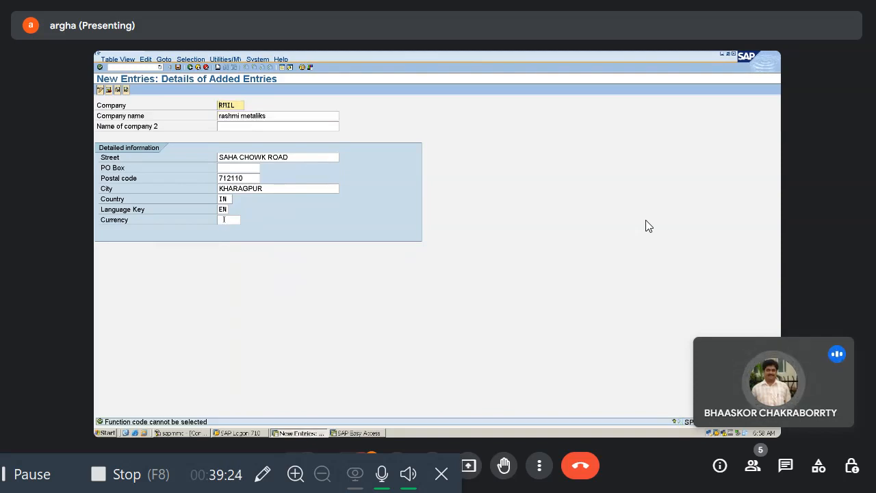
click(224, 220)
text(IN)
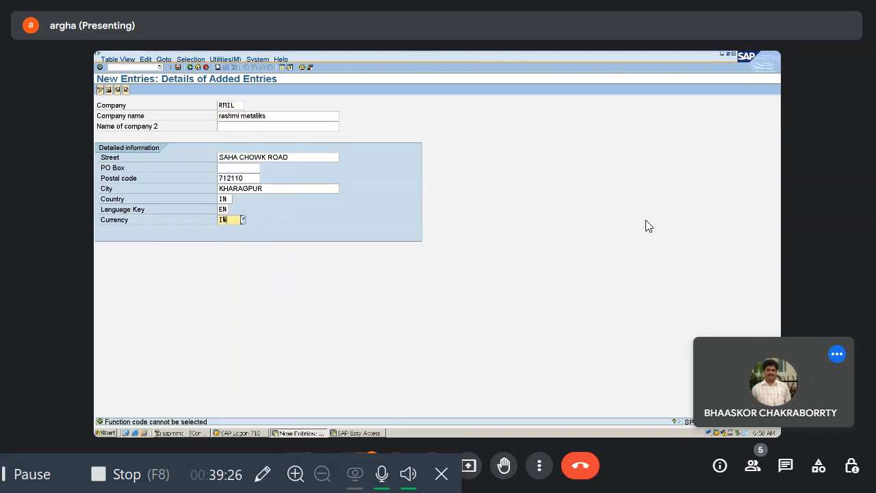
text(R)
key(Return)
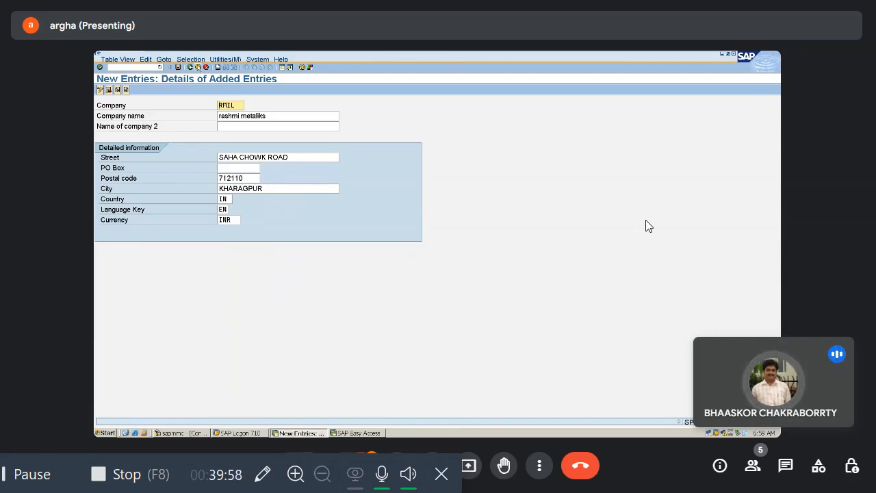
Step: Save the company entry and create a customizing request for it, with the person's first name as short description
click(177, 67)
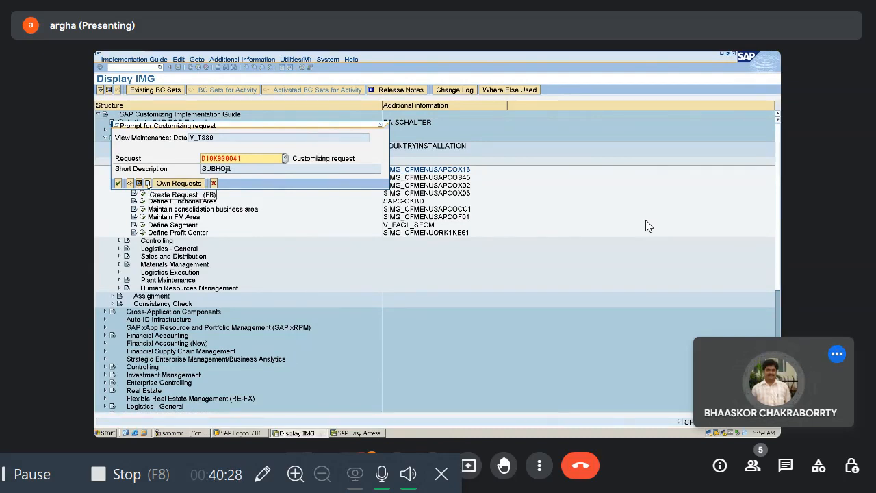
click(147, 183)
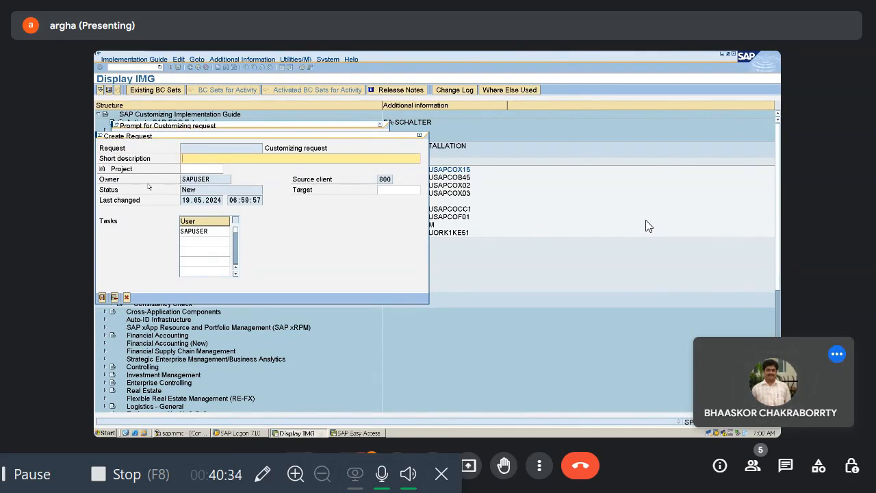
text(ARGHA )
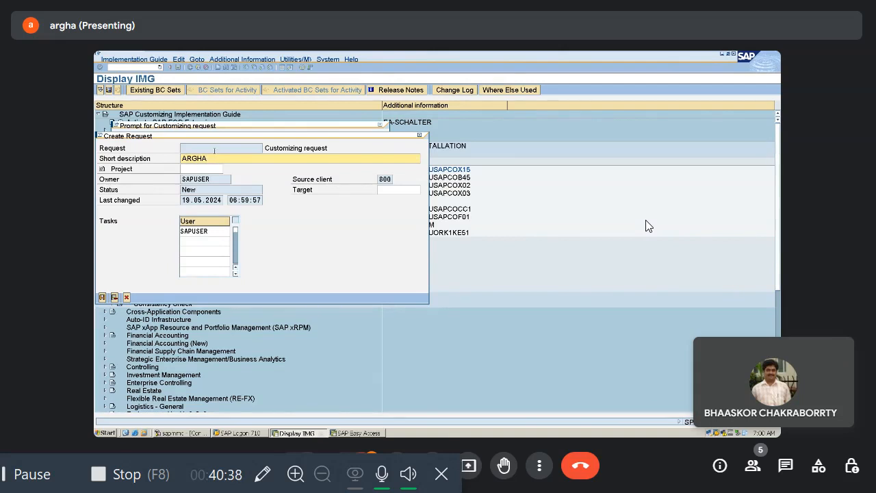
text(K)
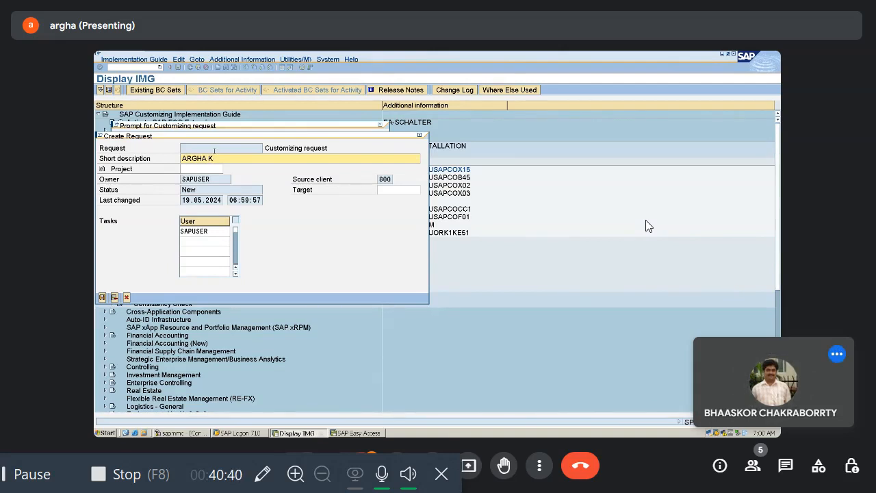
key(BackSpace)
click(102, 297)
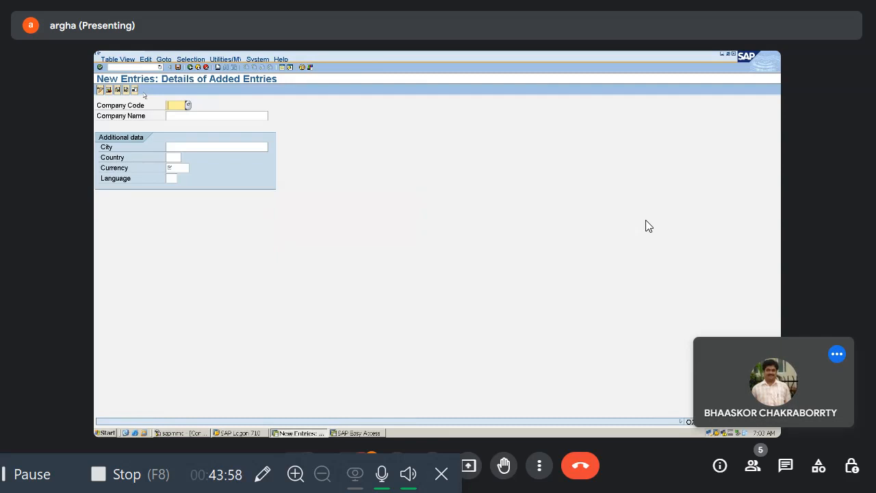
Step: Enter 1111 as the new company code and rashmi metaliks as its company name
text(1111)
key(Tab)
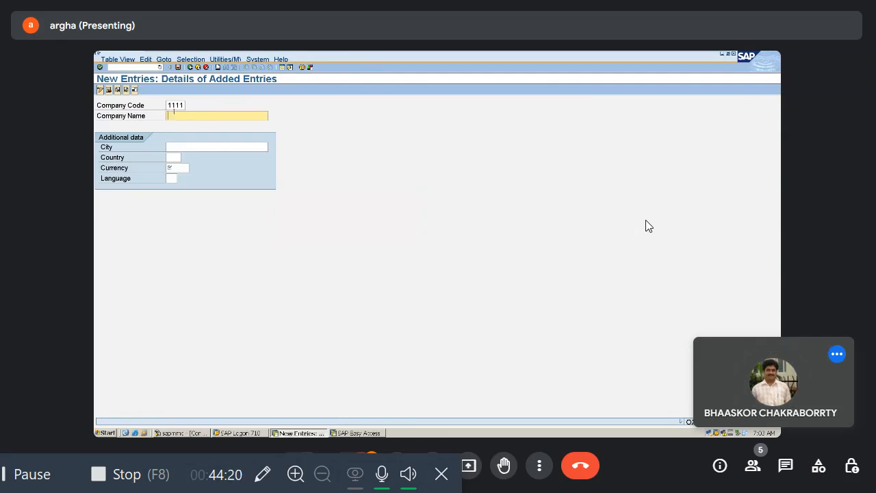
text(rashmi metaliks)
Step: Set the company code's city to kharagpur and its country to IN in the additional data
click(167, 148)
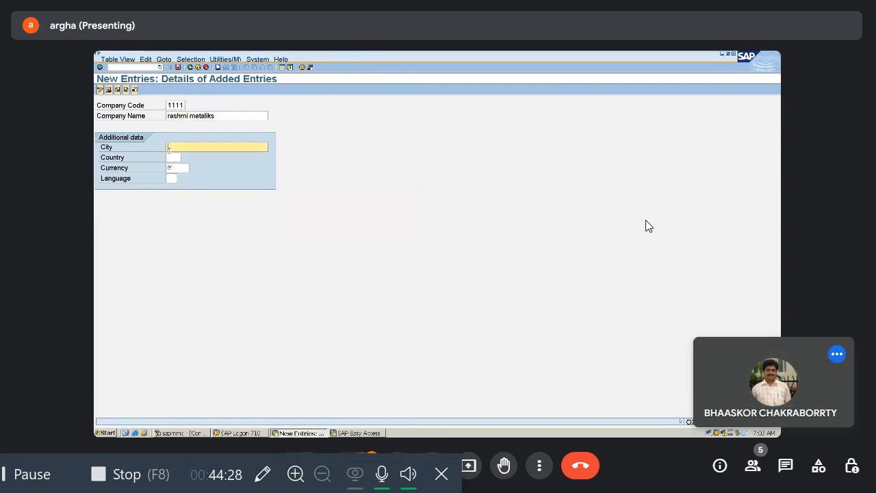
text(kharag)
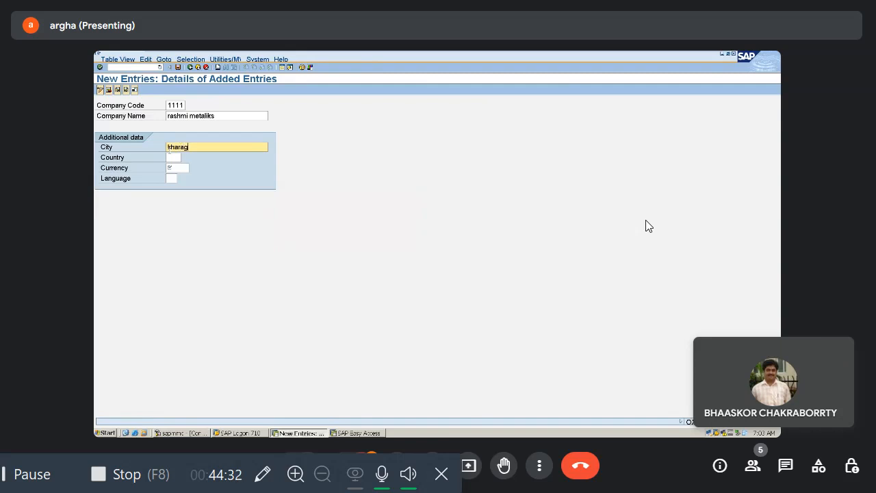
text(pur)
key(Tab)
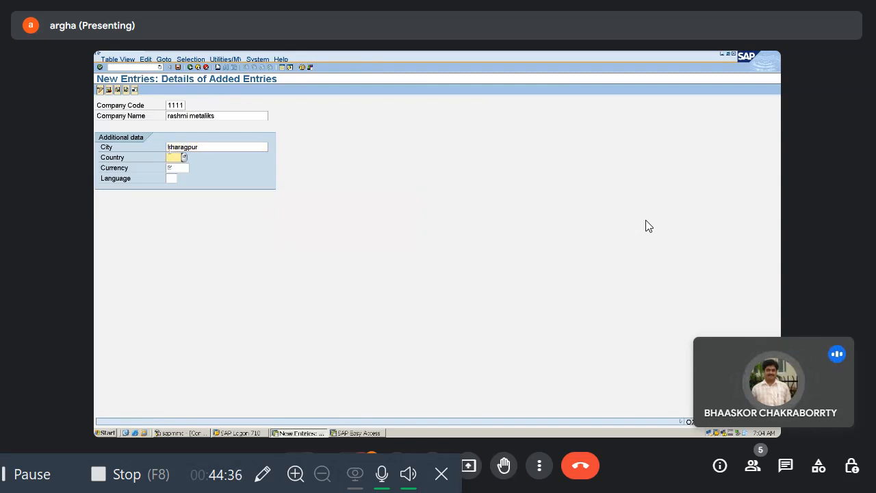
text(INN)
key(BackSpace)
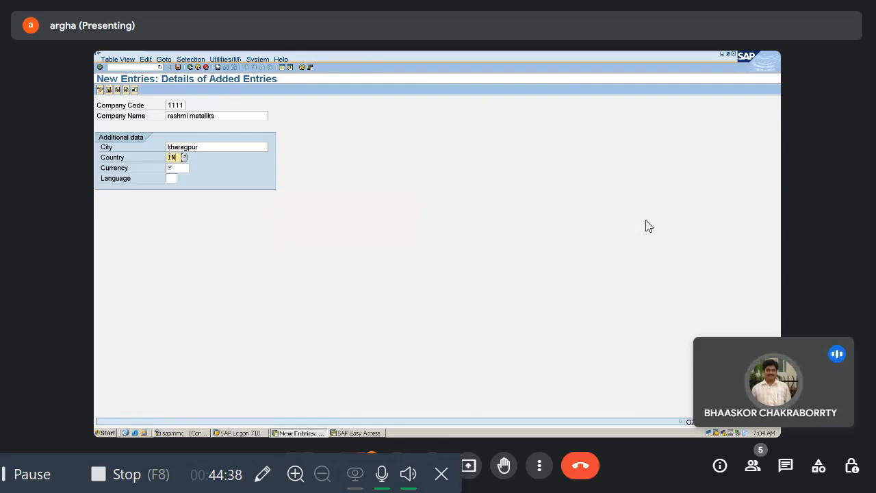
text(N)
key(BackSpace)
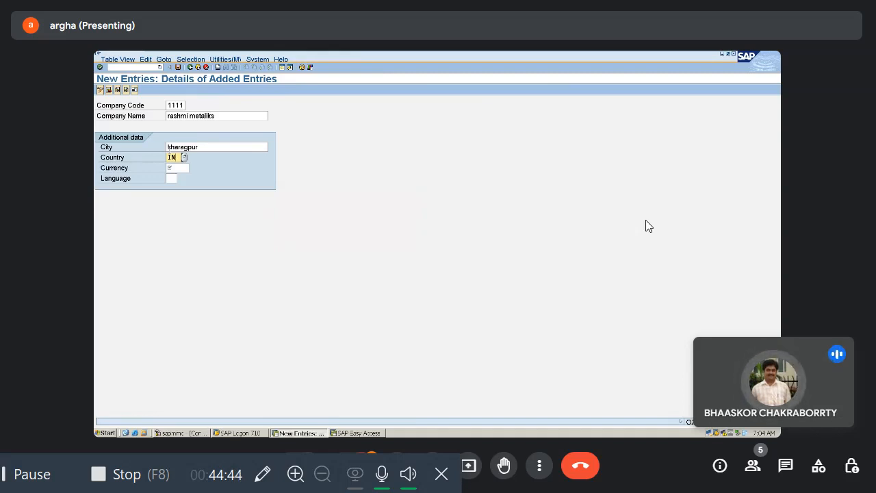
Step: Set the company code's currency to INR and submit the entry for checking, leaving the language empty
key(Tab)
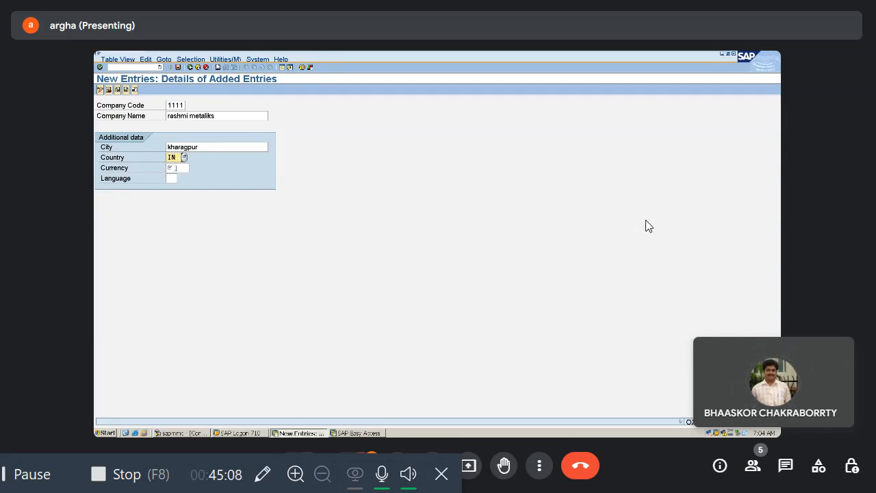
right_click(174, 169)
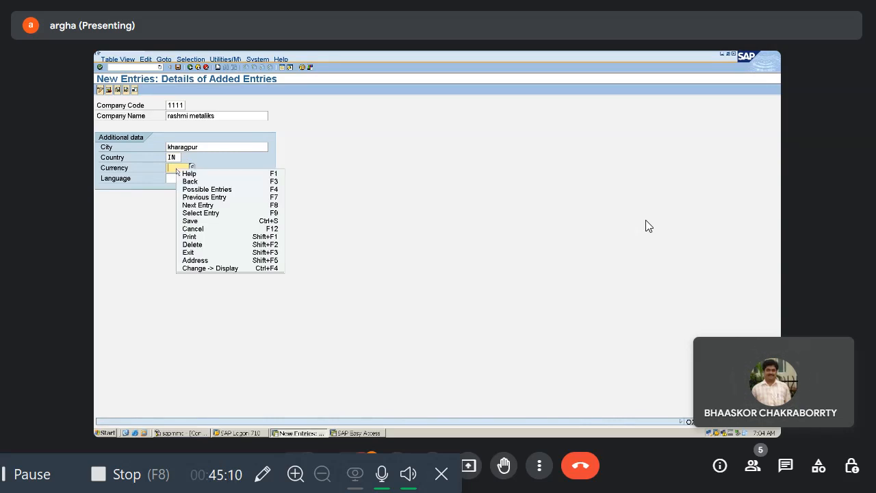
click(172, 168)
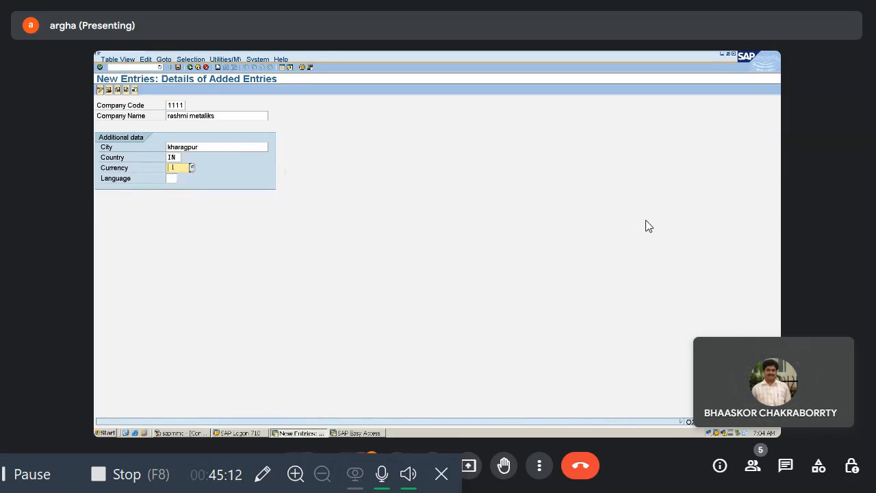
text(INR)
key(Return)
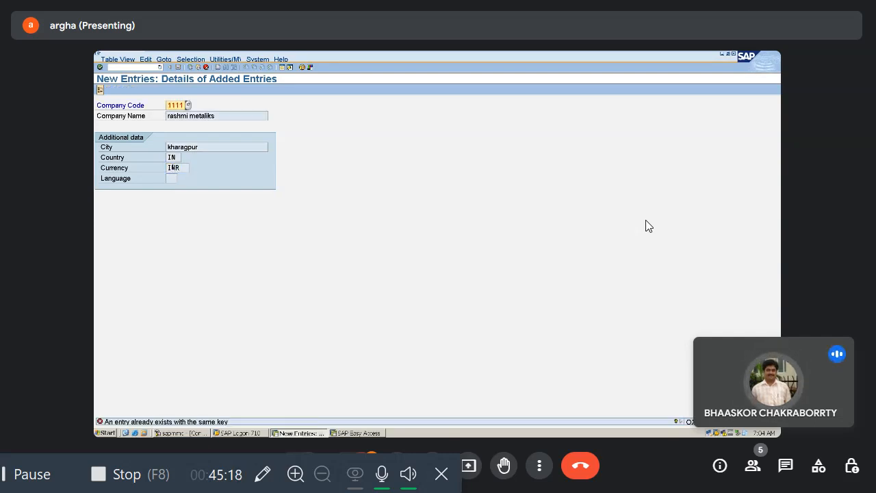
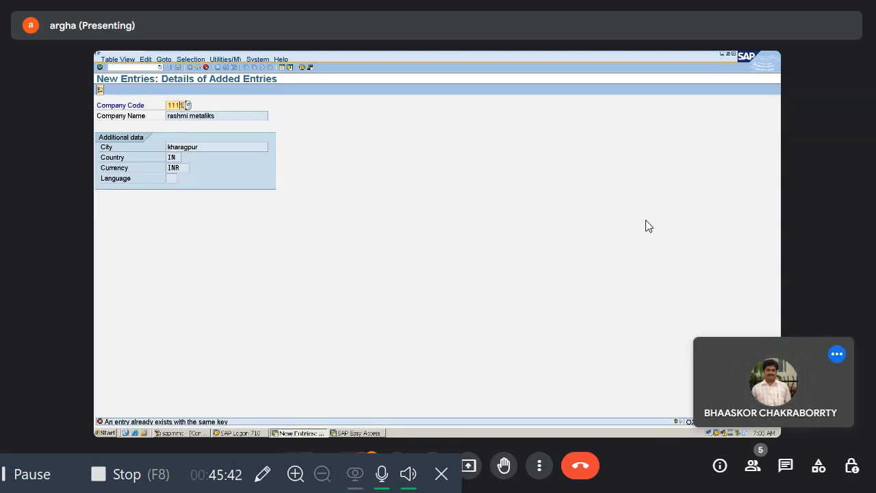
Step: Set the new company code to 5555 with language EN and submit the entry for checking
key(BackSpace)
click(176, 105)
key(BackSpace)
key(BackSpace)
text(5555)
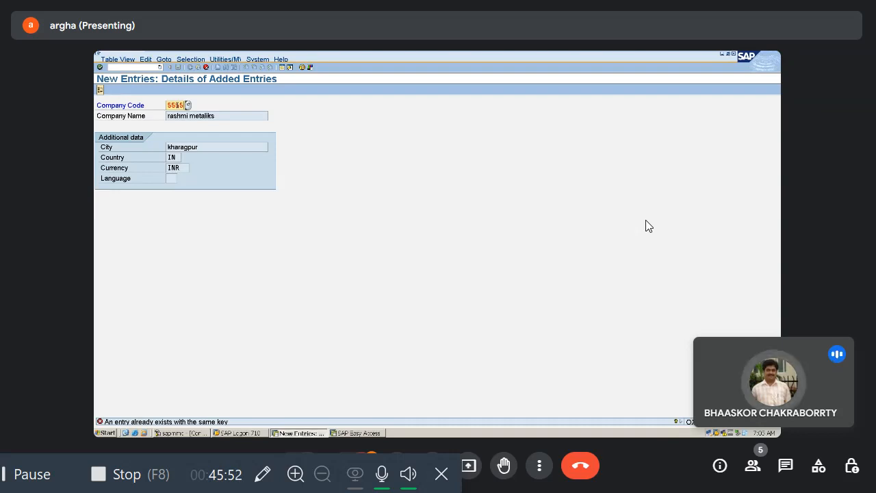
key(Return)
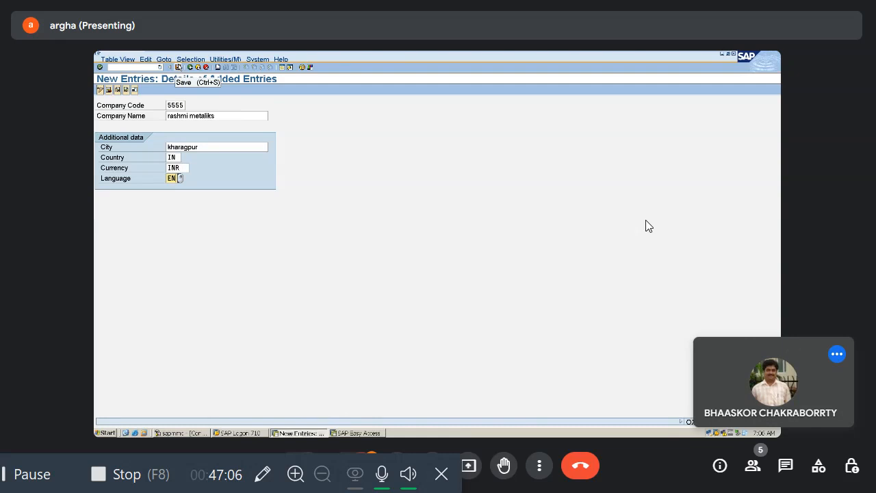
Step: Save company code 5555, accept its address data unchanged and record it in the proposed customizing request
click(179, 67)
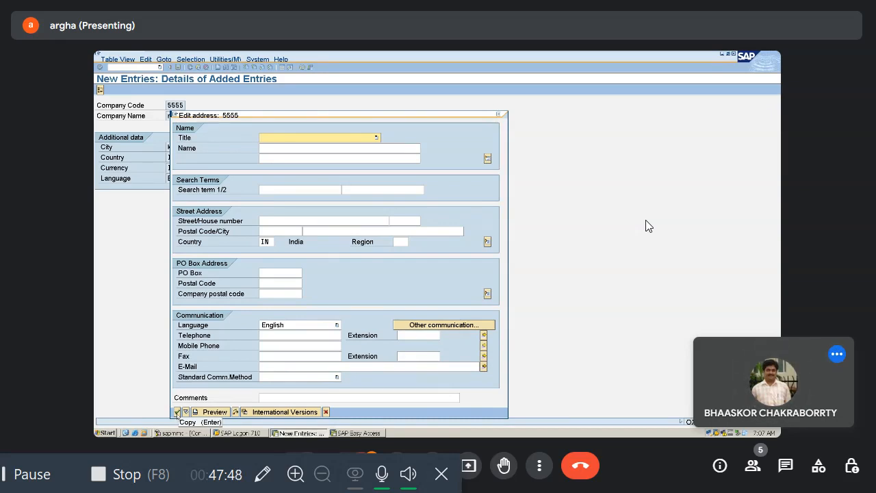
click(176, 412)
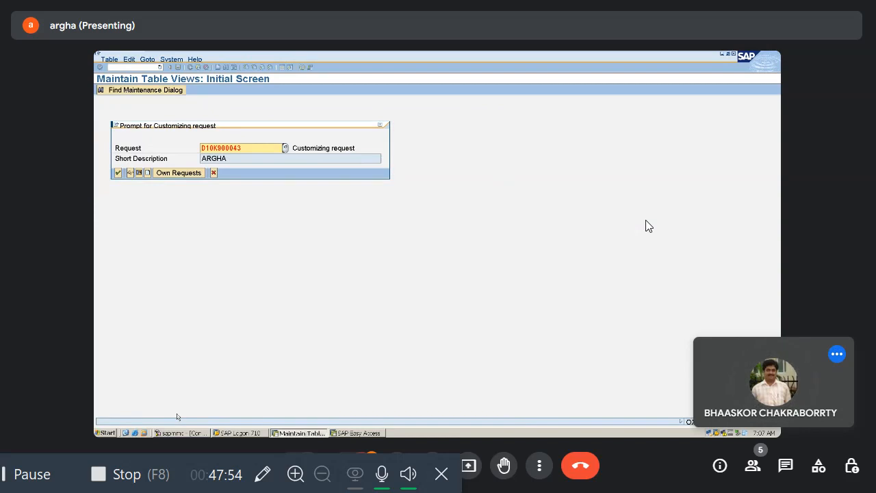
click(119, 174)
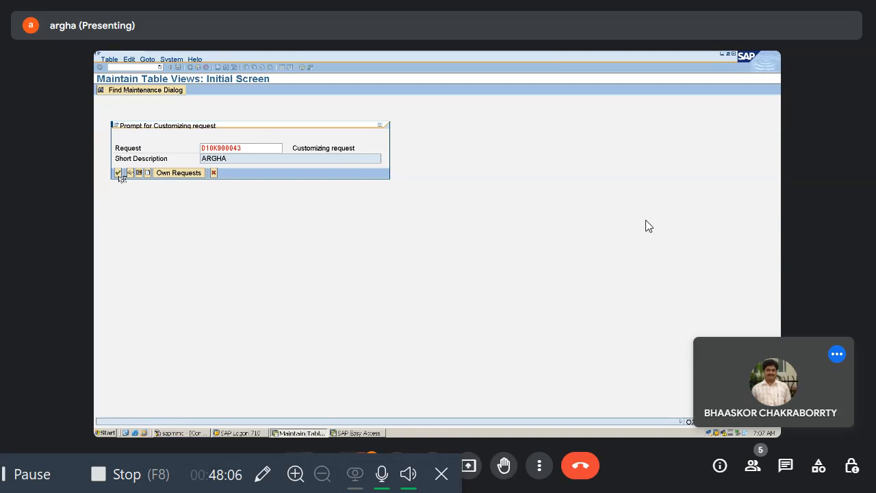
click(118, 173)
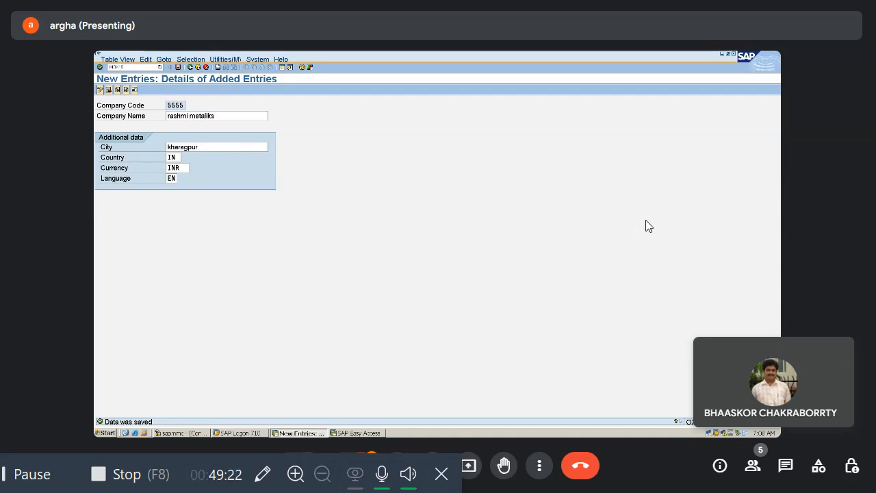
Step: Open the company code to company assignment and position the list at company code 5555
key(Return)
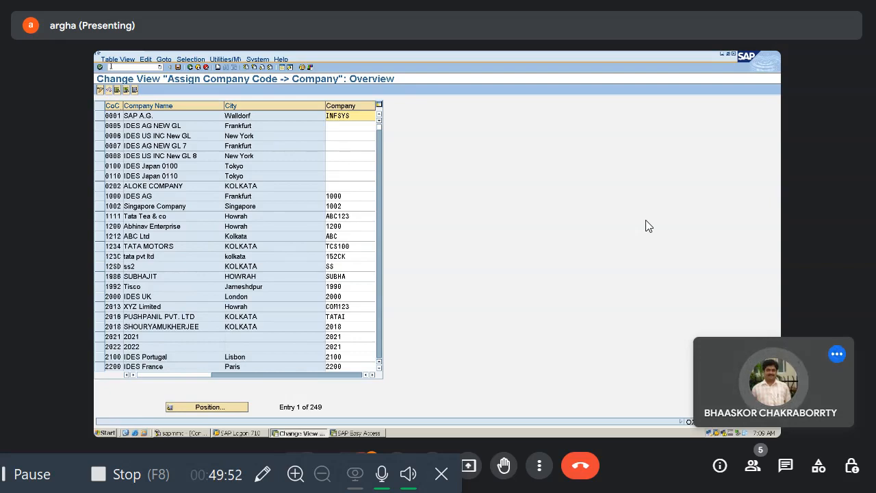
click(206, 407)
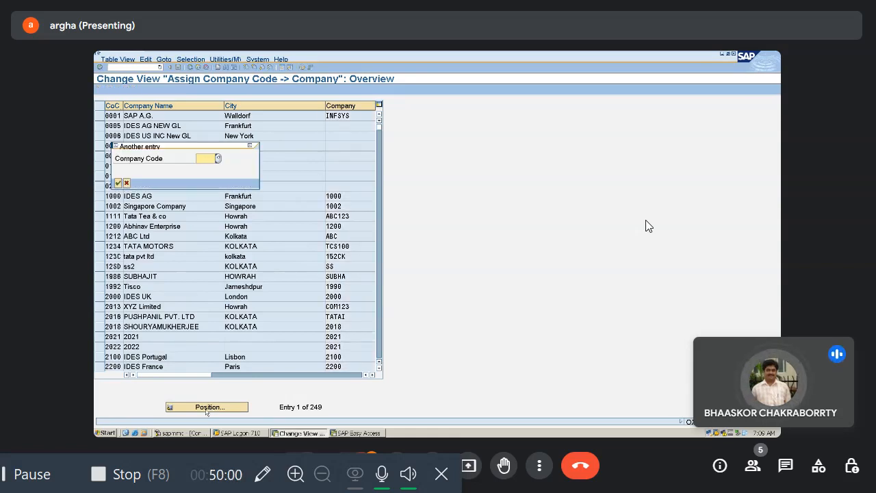
text(5555)
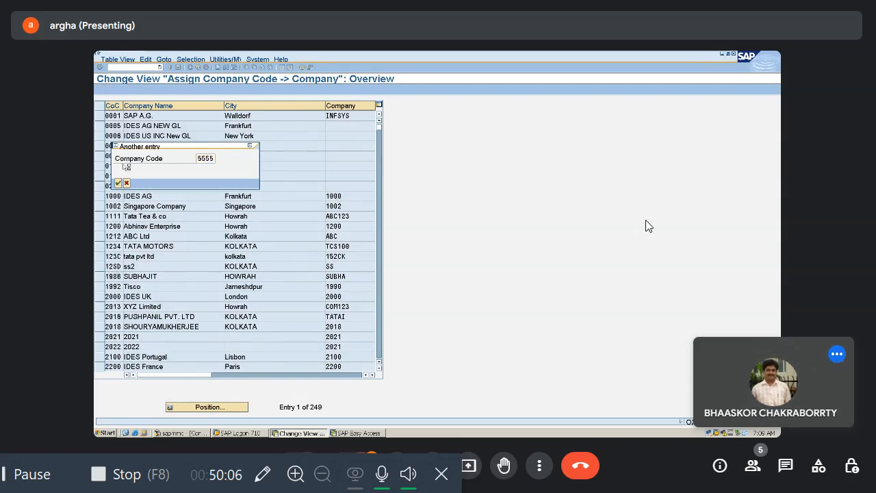
key(Return)
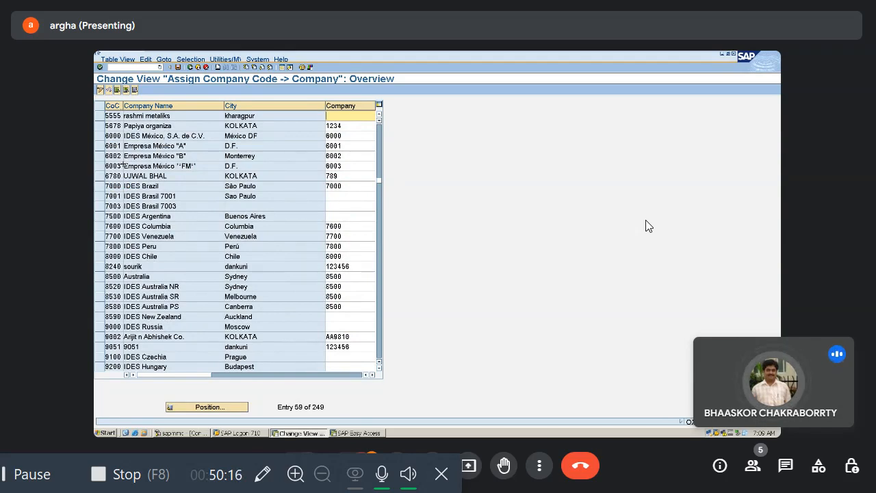
Step: Assign company RMIL to company code 5555 and save the assignment in the proposed customizing request
text(R)
key(BackSpace)
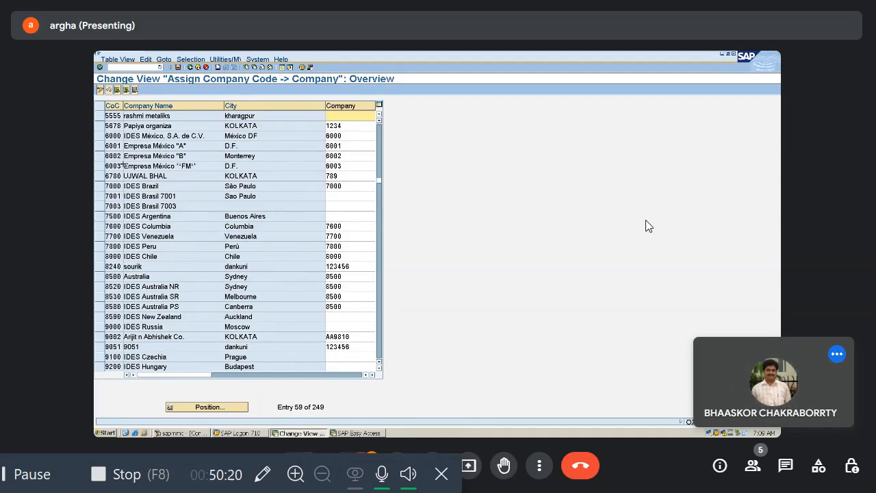
text(rmil)
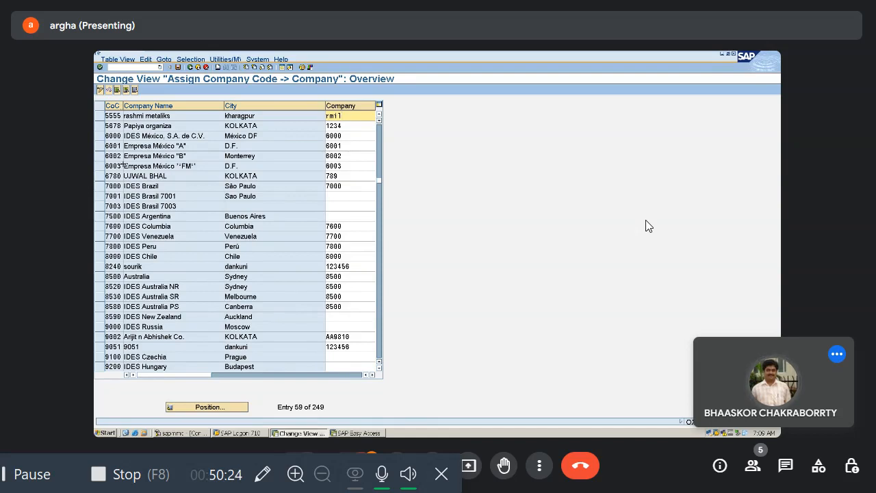
key(Return)
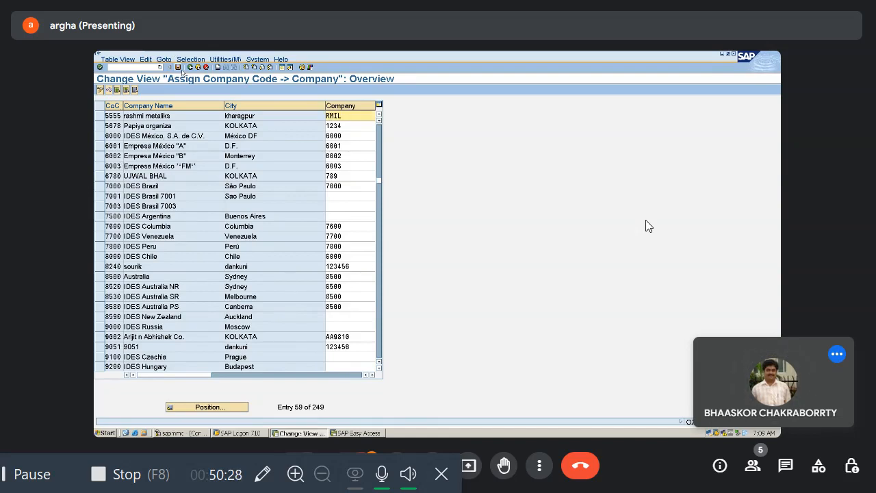
click(177, 68)
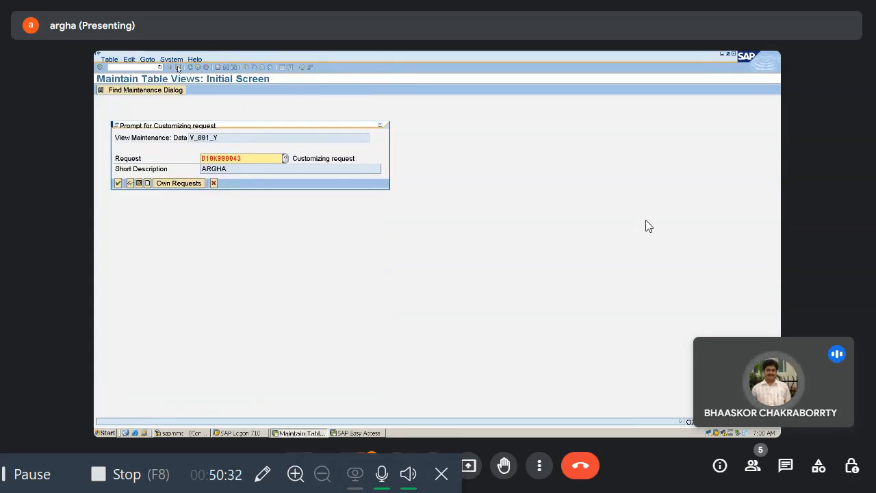
click(117, 184)
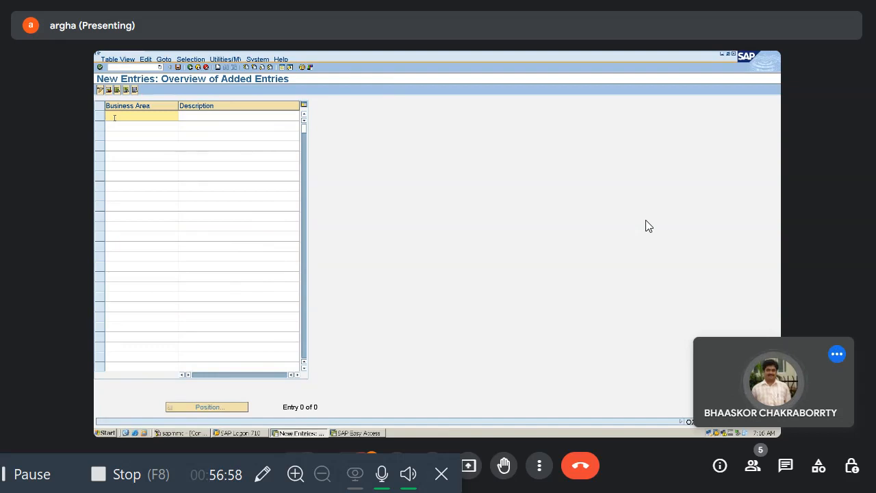
Step: Enter 8002 as the new business area and move on to its description
text(800)
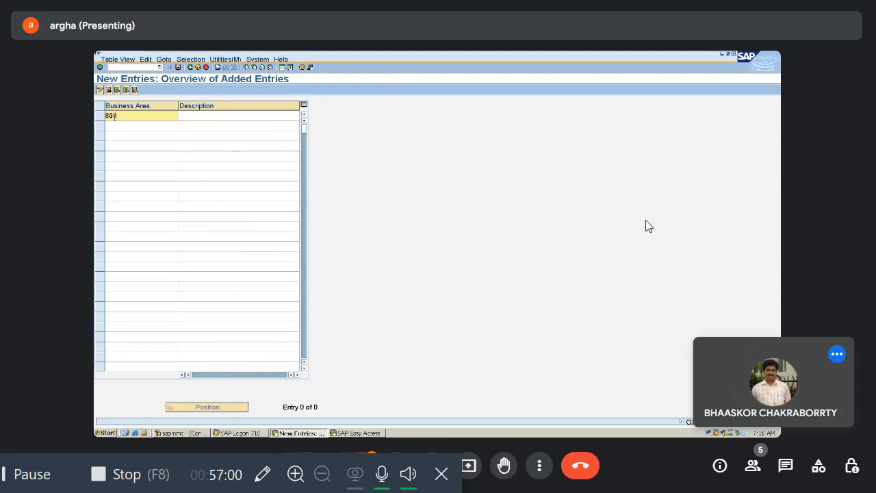
text(2)
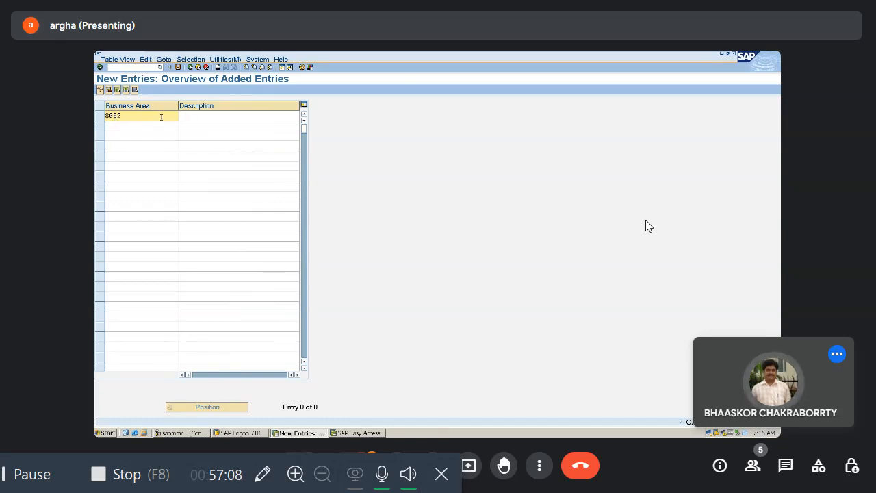
click(182, 118)
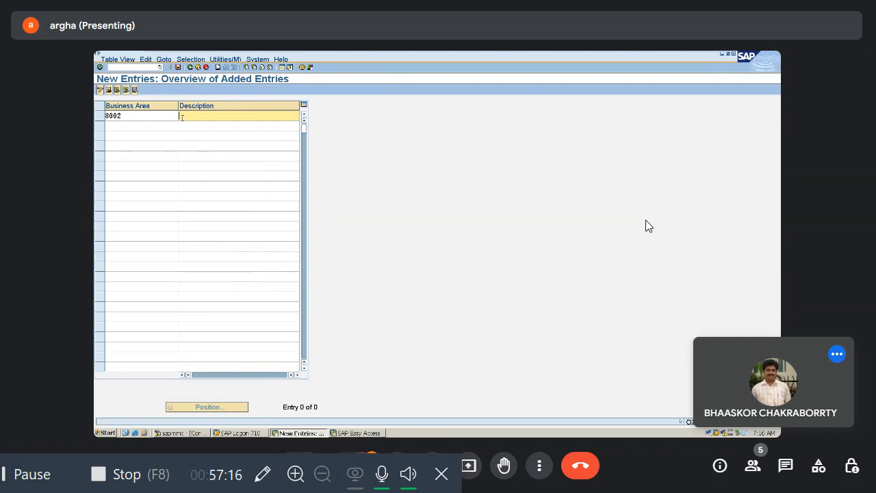
text(KOLKATA)
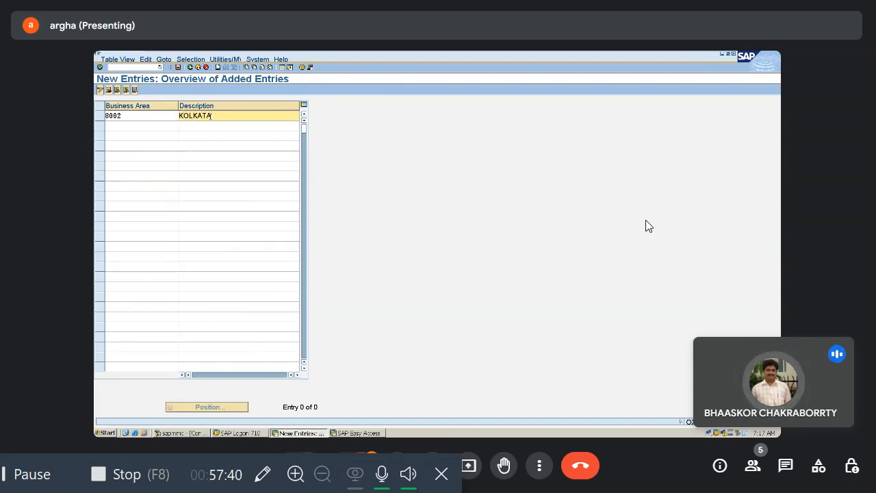
Step: Describe business area 8002 as KOLKATA and save it in the proposed customizing request
click(178, 67)
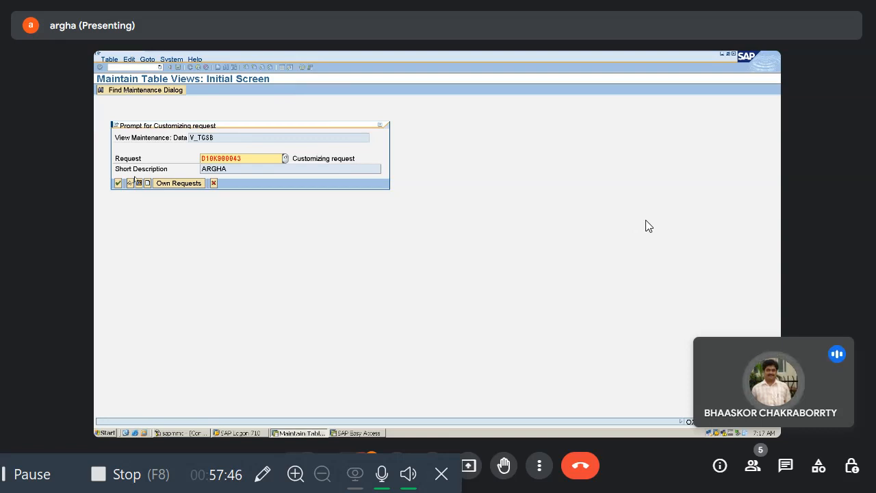
click(118, 183)
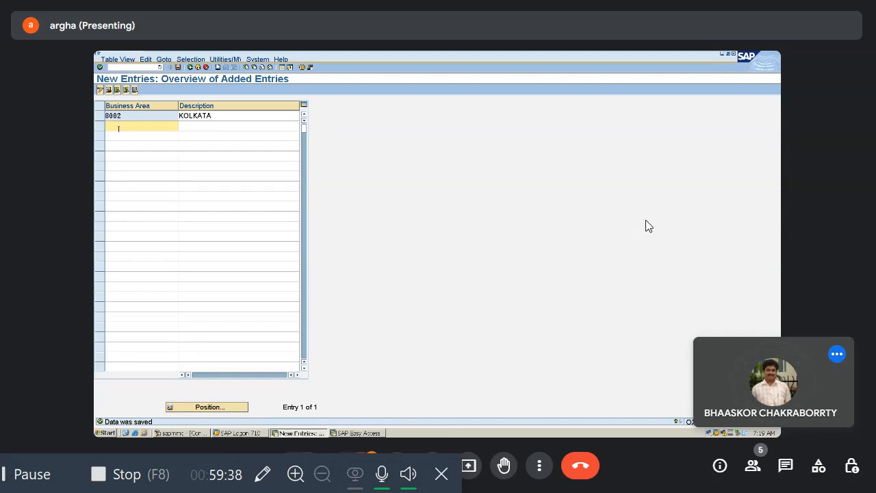
Step: Leave the business area entries with the /n command and return to the SAP Easy Access screen
click(112, 67)
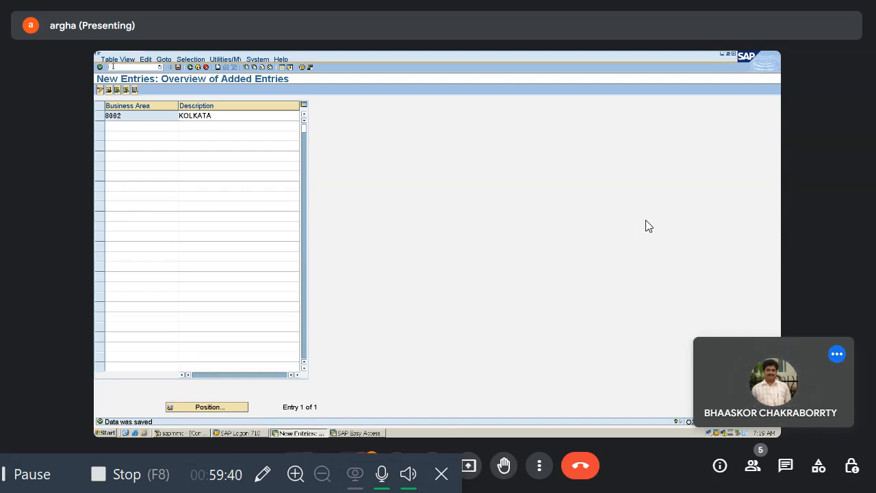
text(/n)
key(Return)
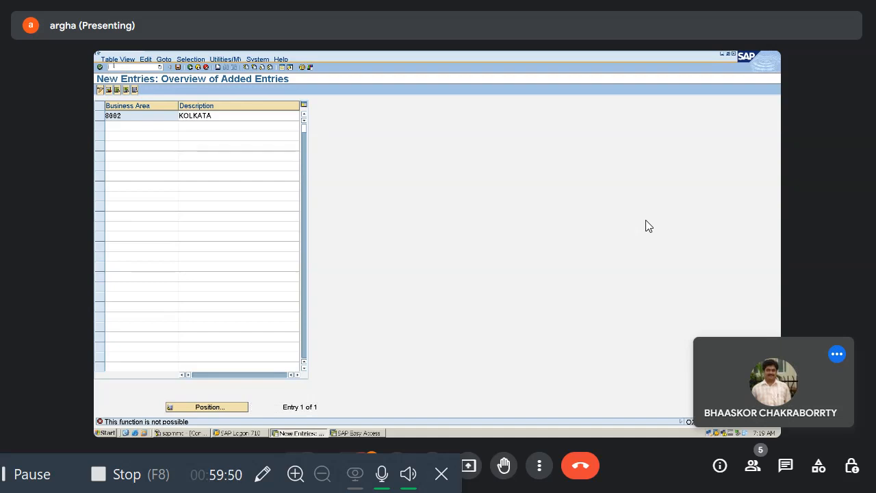
text(/n)
key(Return)
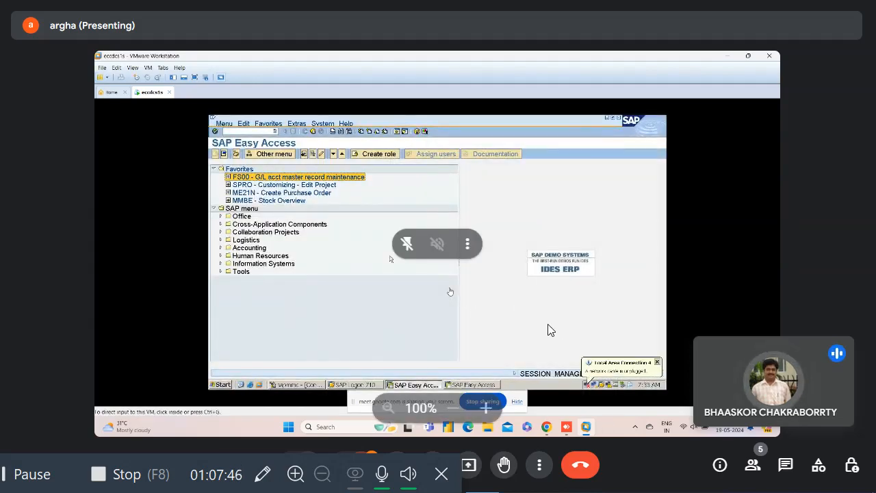
double_click(37, 279)
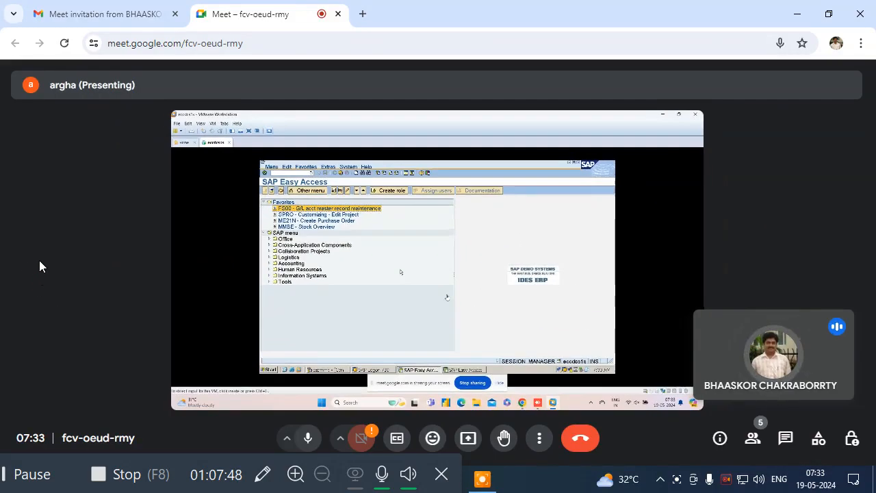
double_click(39, 261)
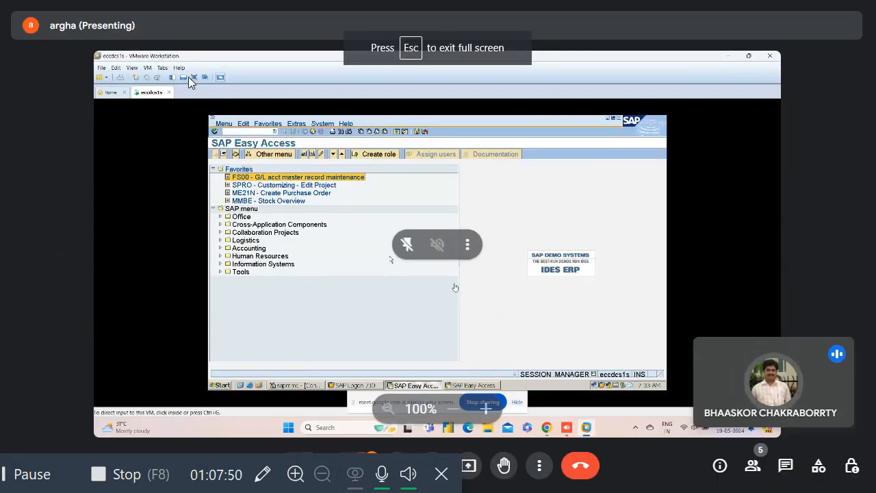